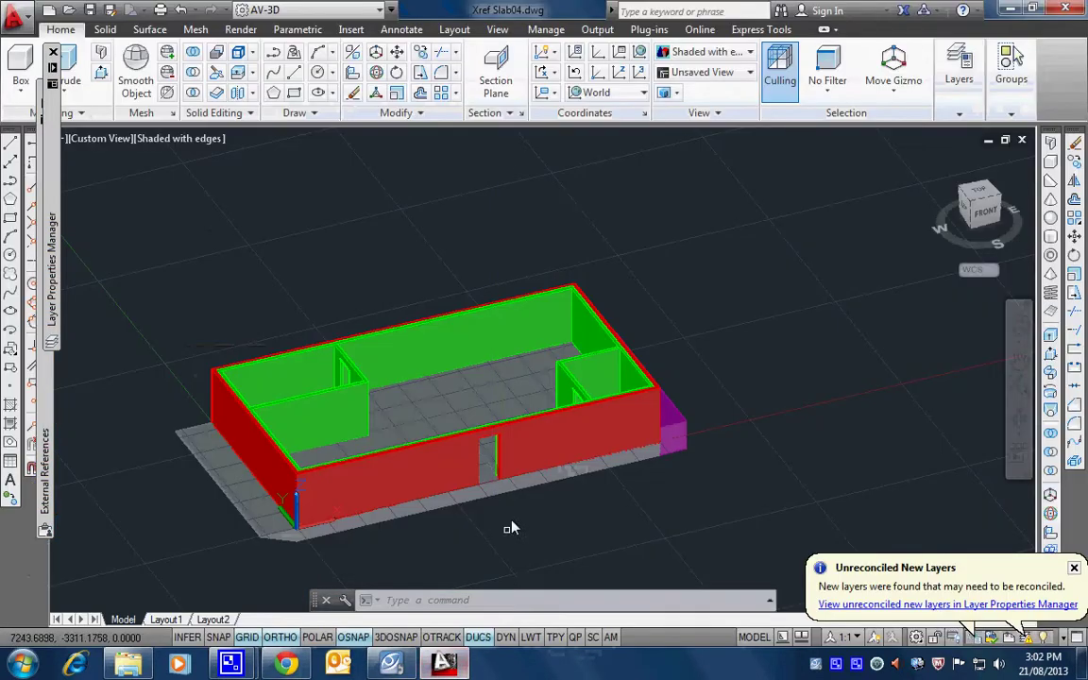
Pan the model, then bring up the Application menu's Share the drawing list showing eTransmit.
mouse_move(458, 342)
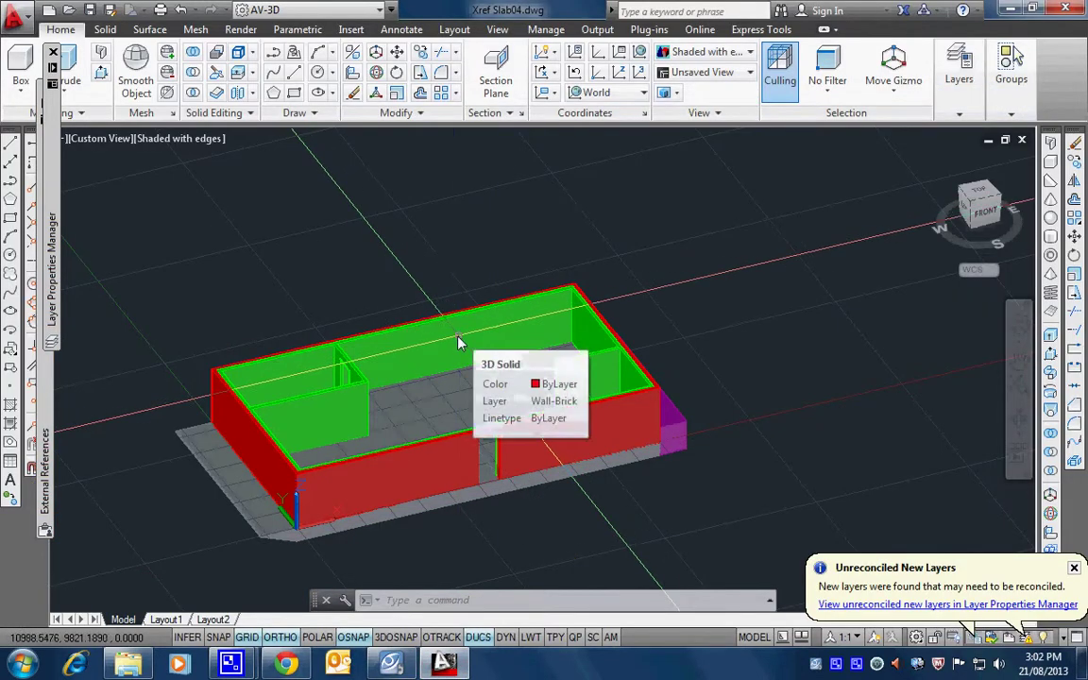
middle_click_drag(539, 388, 587, 342)
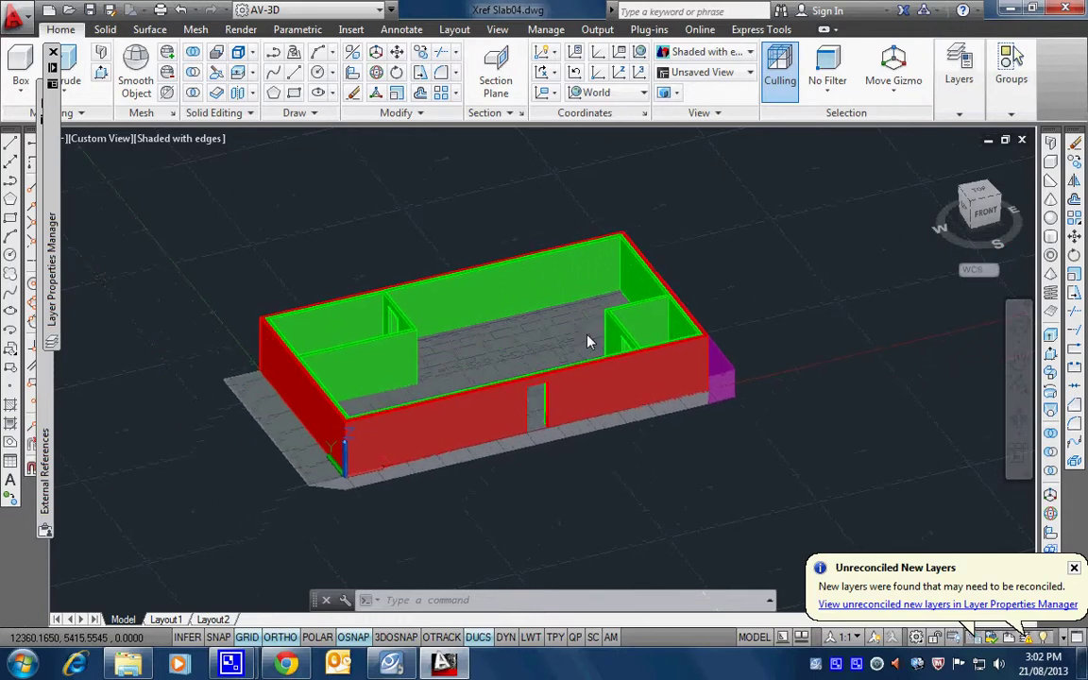
left_click(17, 21)
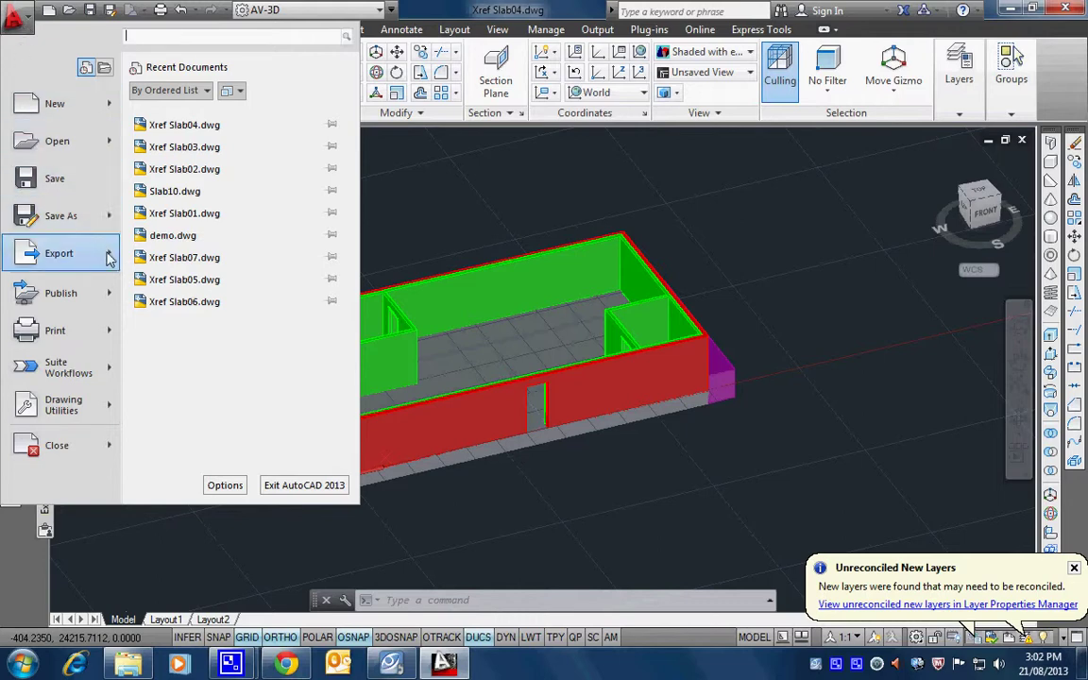
mouse_move(109, 258)
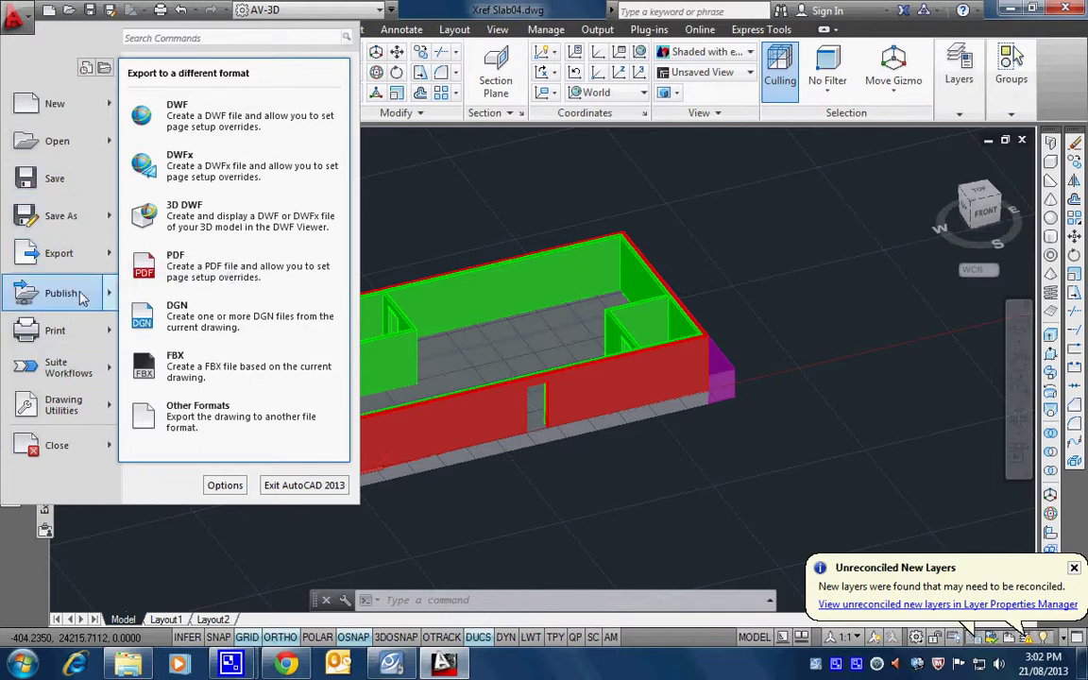
mouse_move(81, 297)
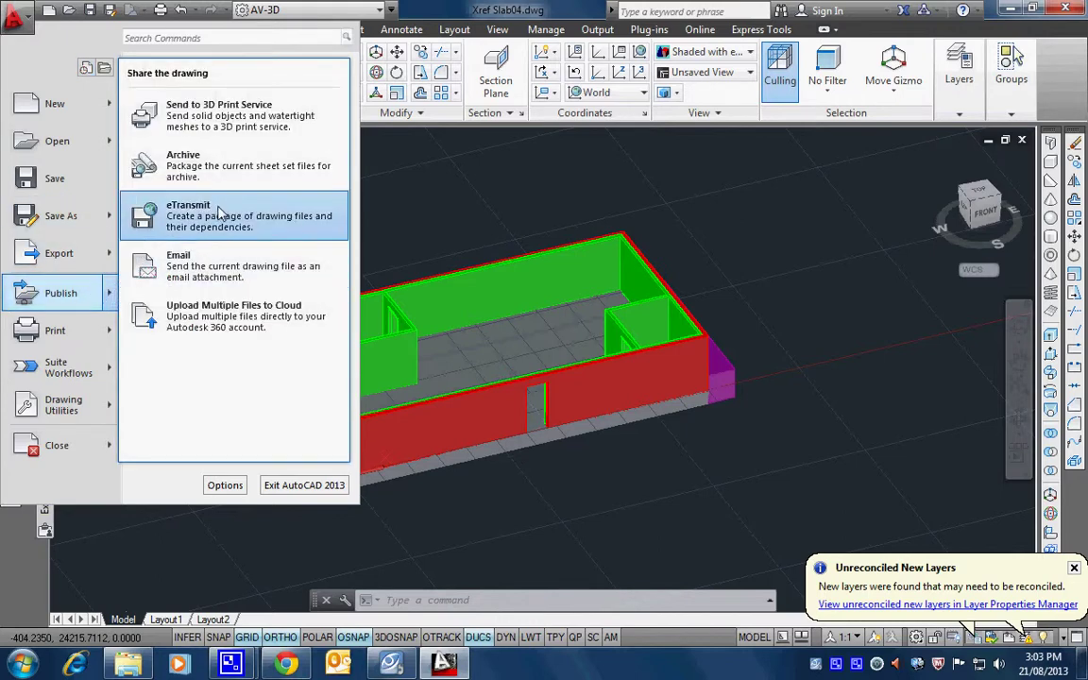
Launch eTransmit, save Xref Slab04.dwg, and reveal Slab10.dwg under External References.
left_click(199, 203)
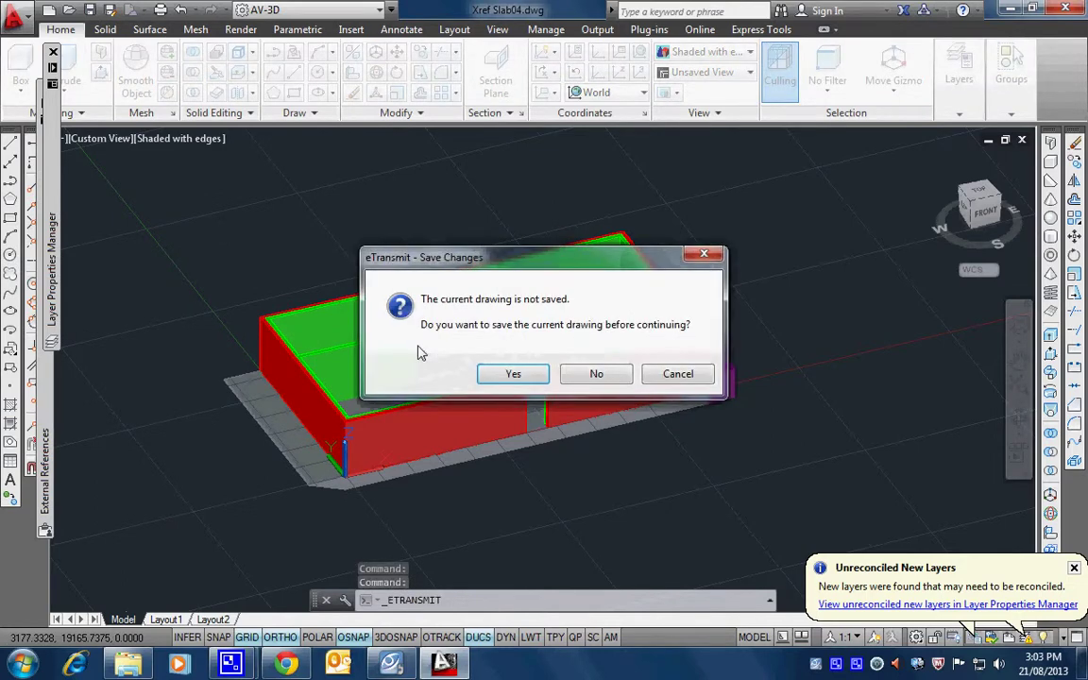
left_click(515, 373)
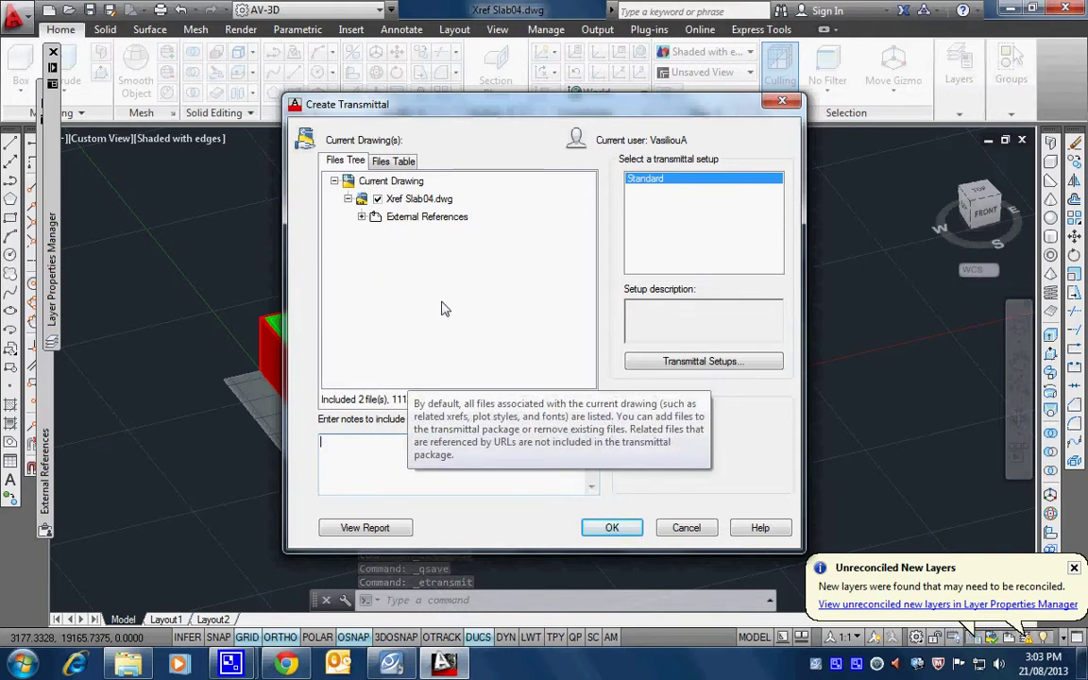
left_click(361, 218)
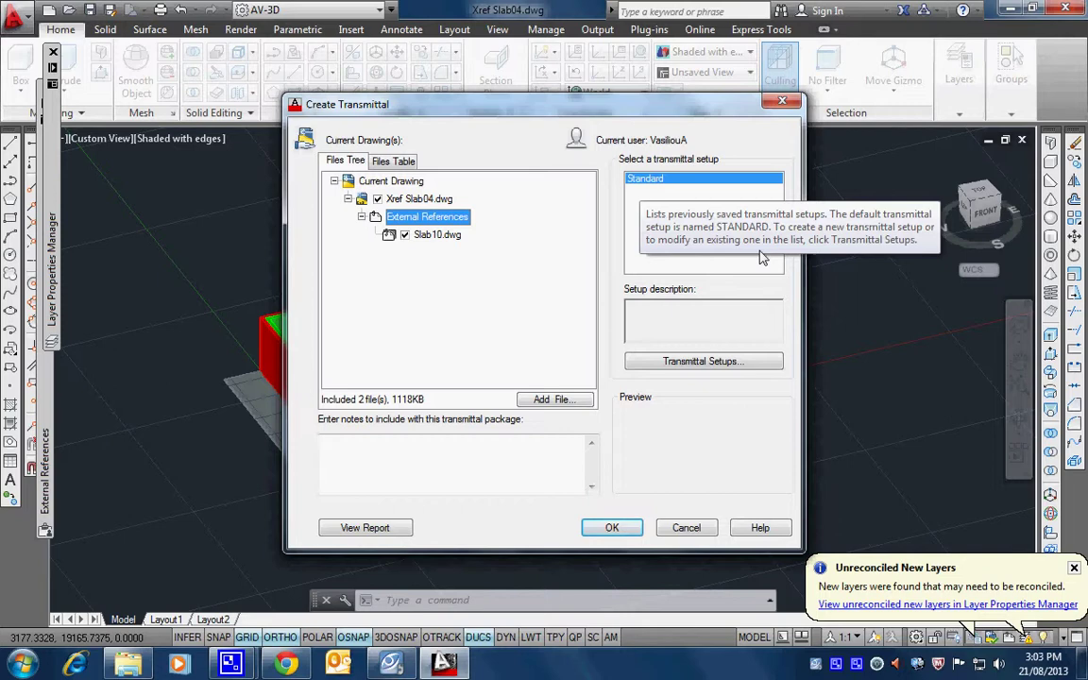
Edit the Standard transmittal setup, keeping Zip (*.zip) as the package type.
left_click(687, 366)
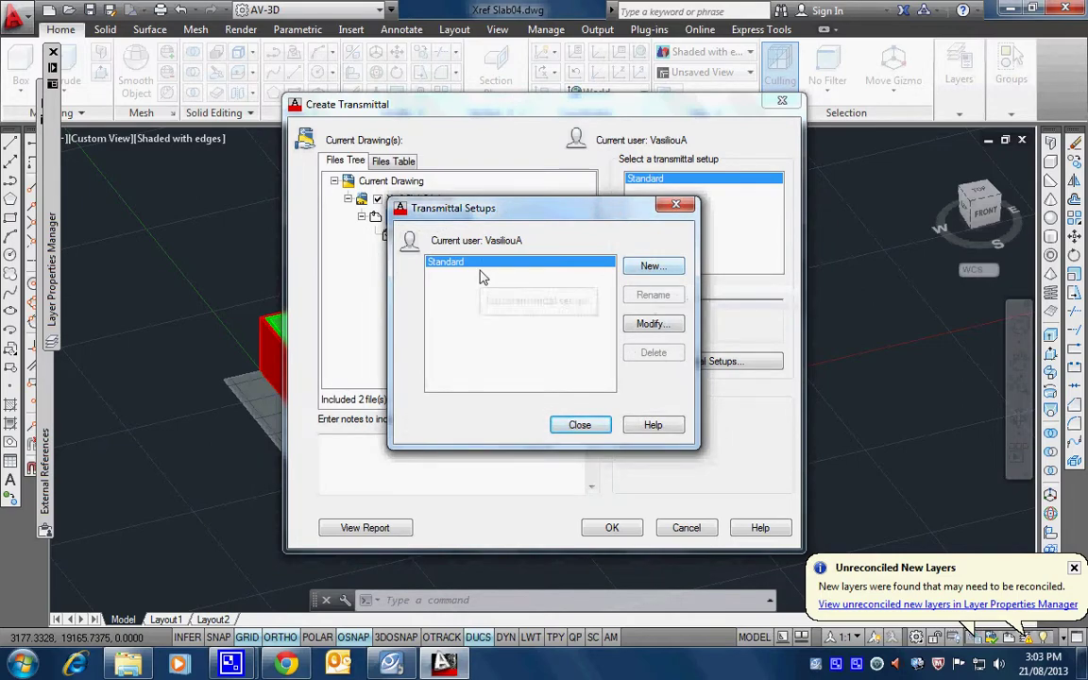
left_click(631, 325)
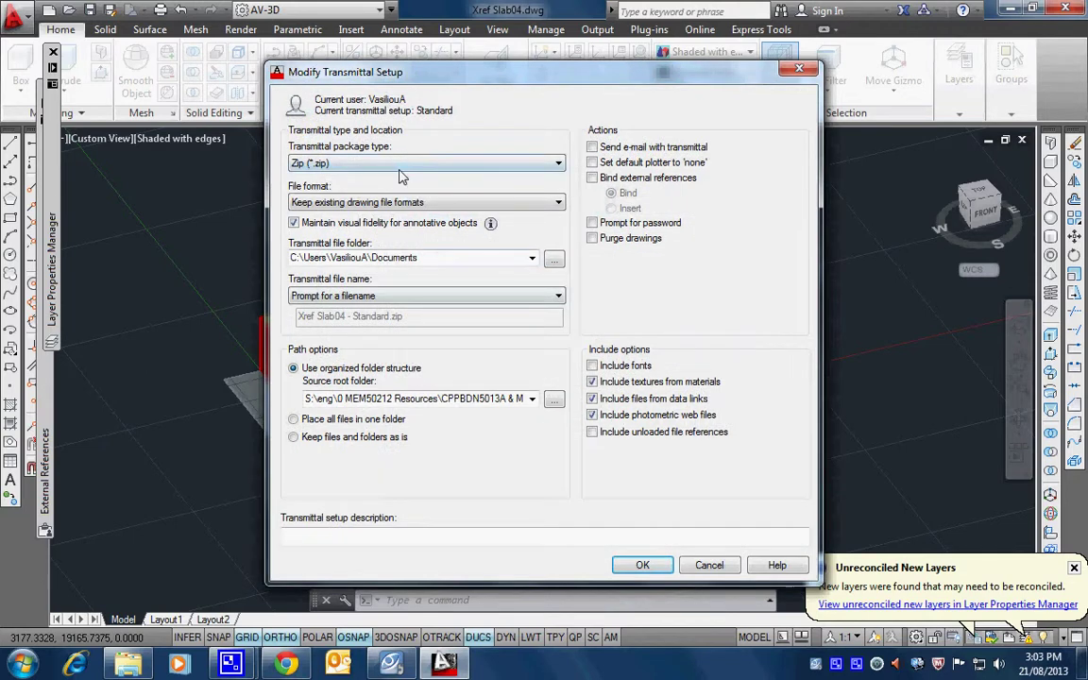
left_click(404, 164)
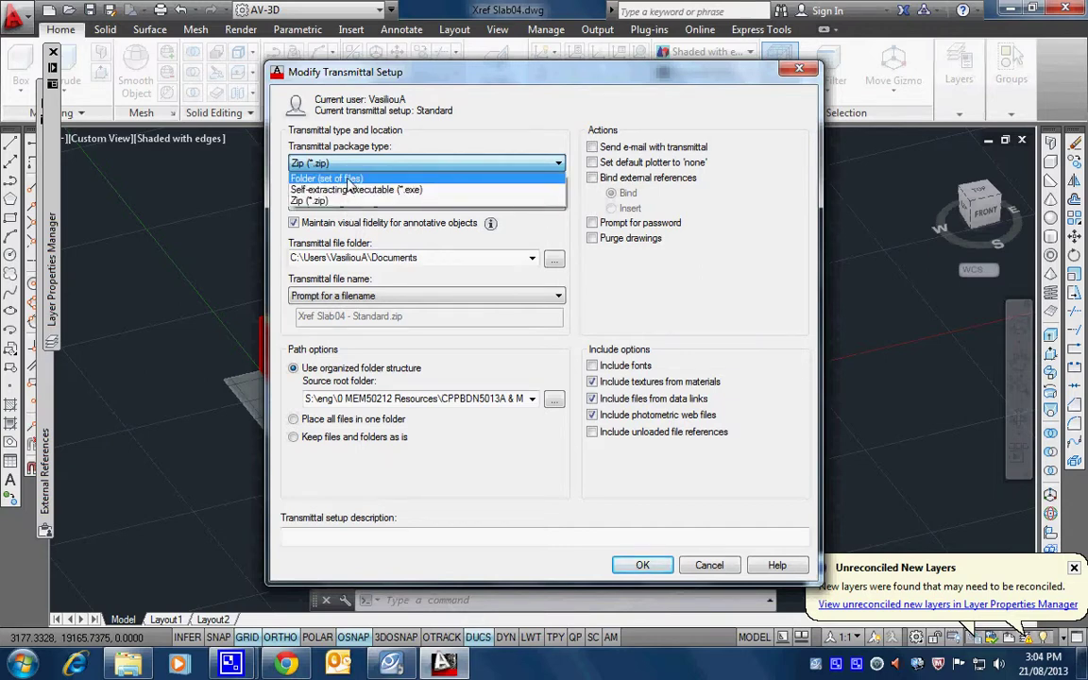
left_click(319, 200)
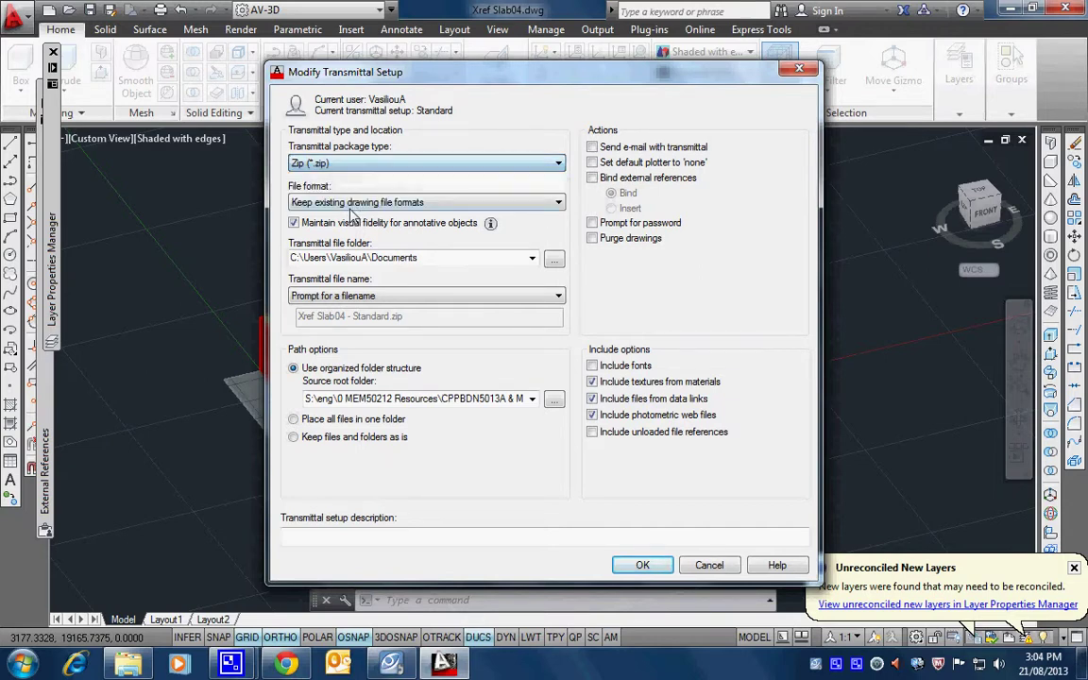
Browse for the transmittal's source root folder in the Specify Location Folder dialog.
left_click(554, 400)
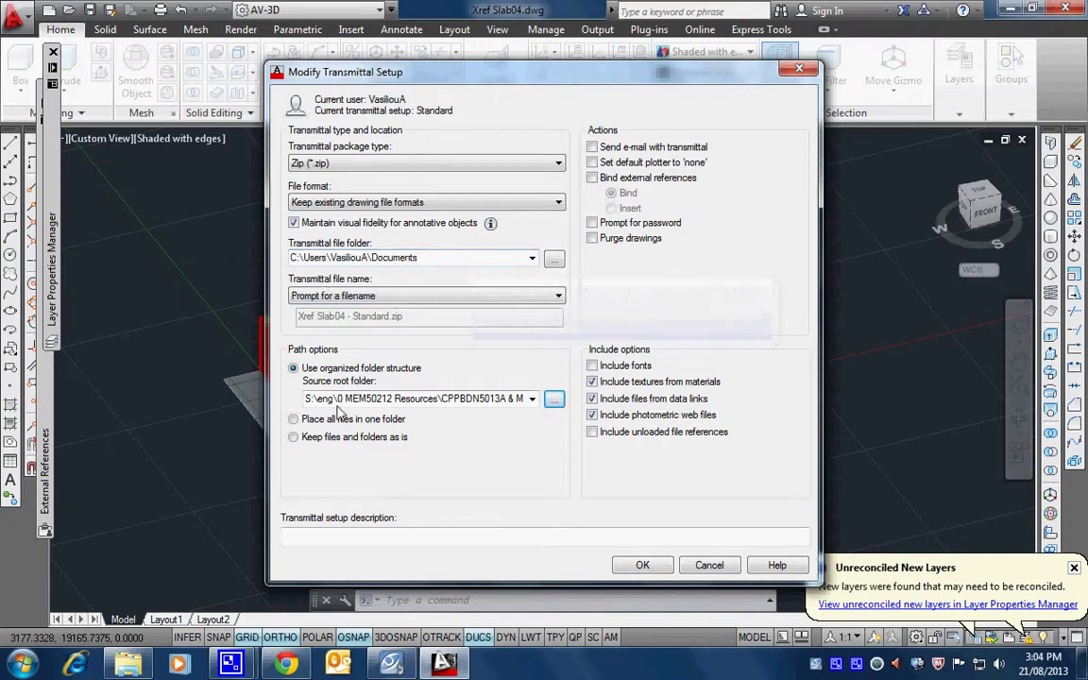
left_click(304, 293)
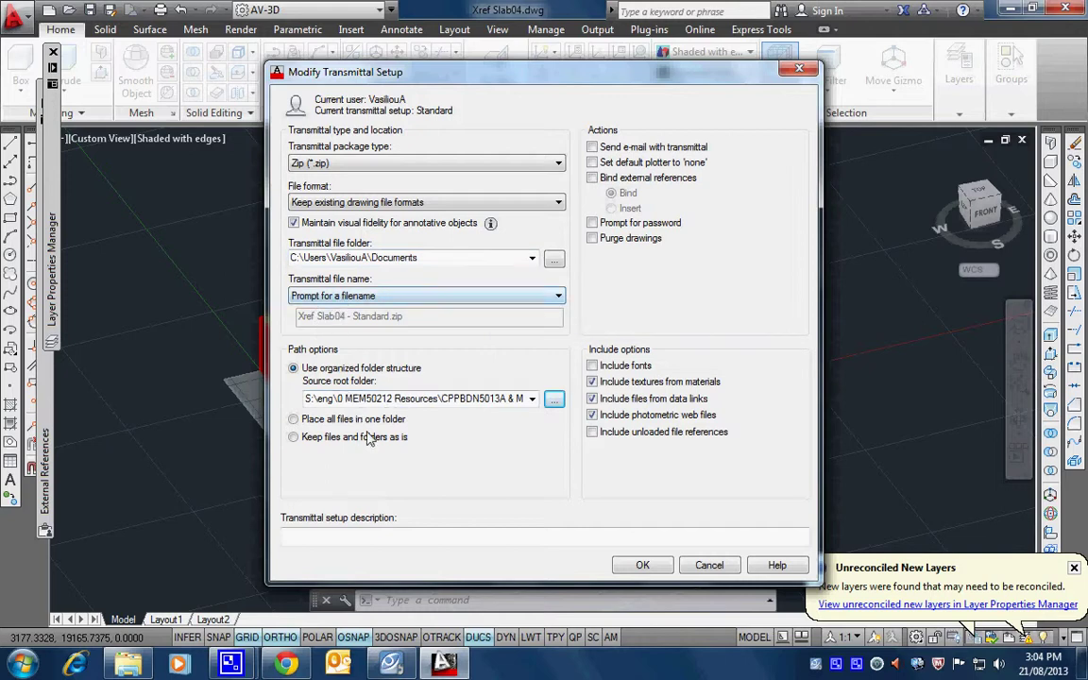
left_click(554, 401)
left_click(554, 403)
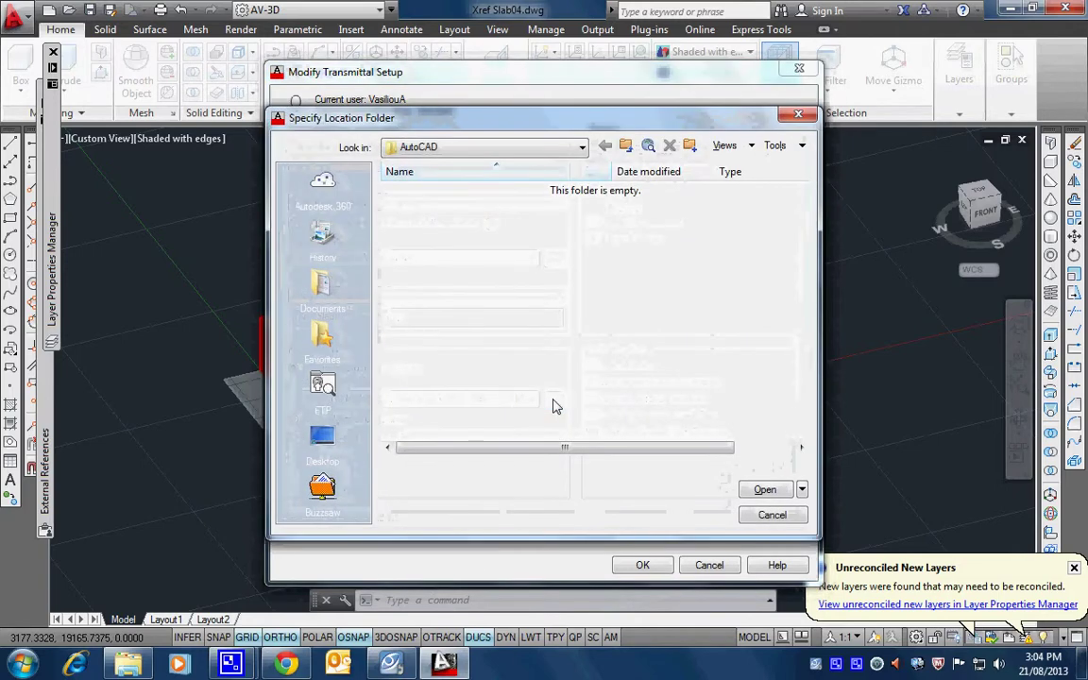
left_click(456, 149)
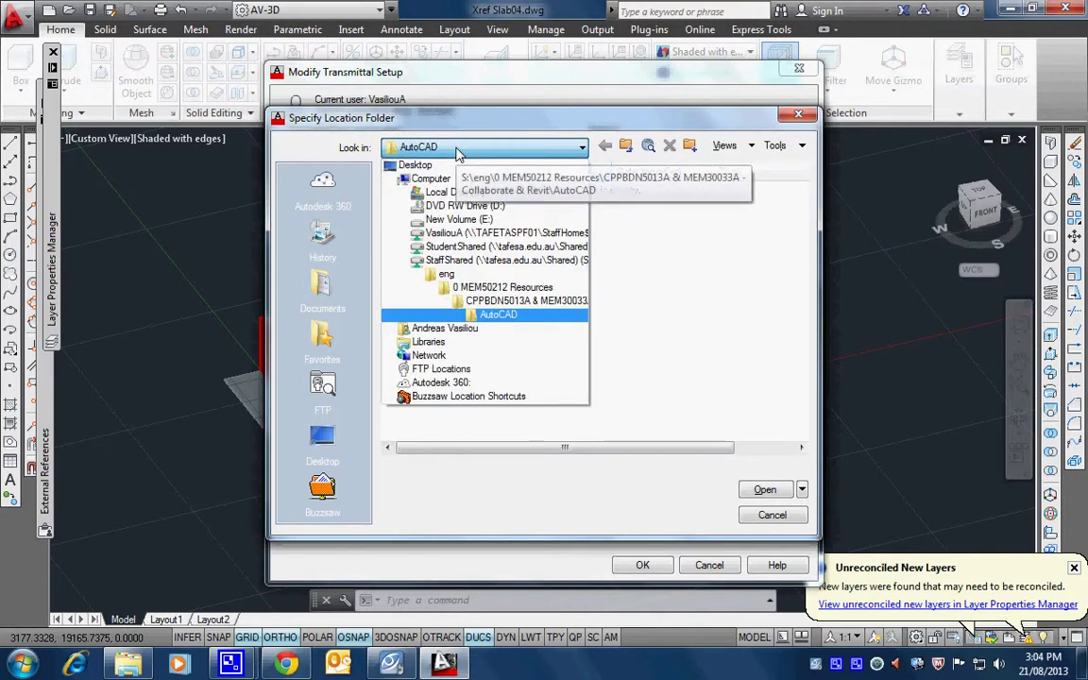
left_click(455, 149)
left_click(771, 517)
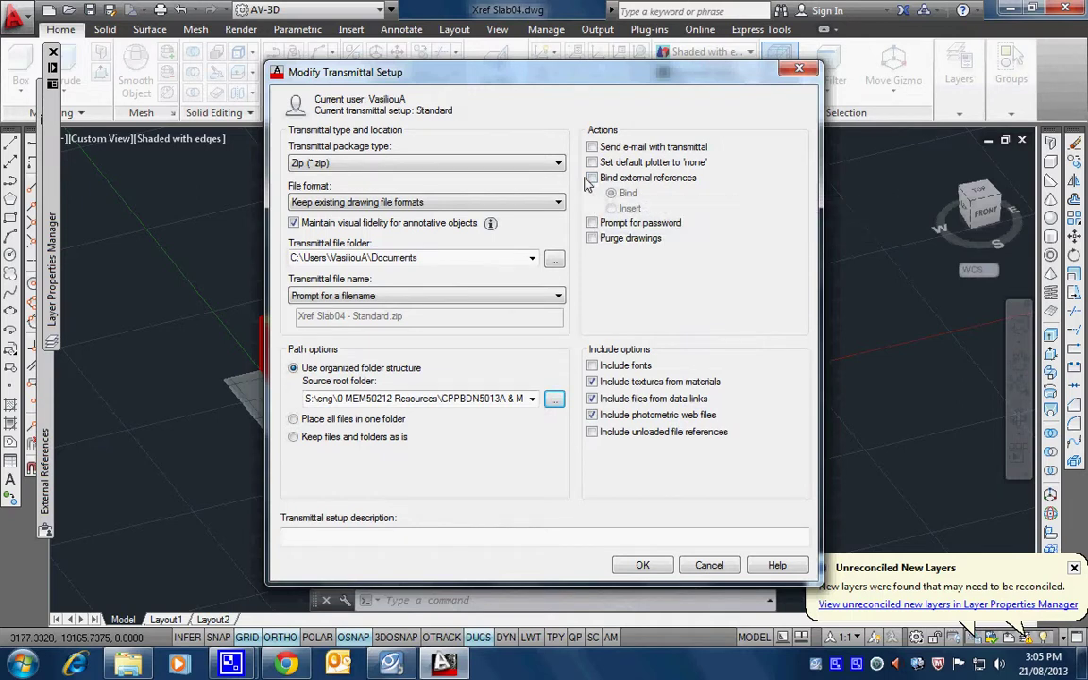
Keep Bind external references off and the file format unchanged, then accept the Standard setup.
left_click(591, 178)
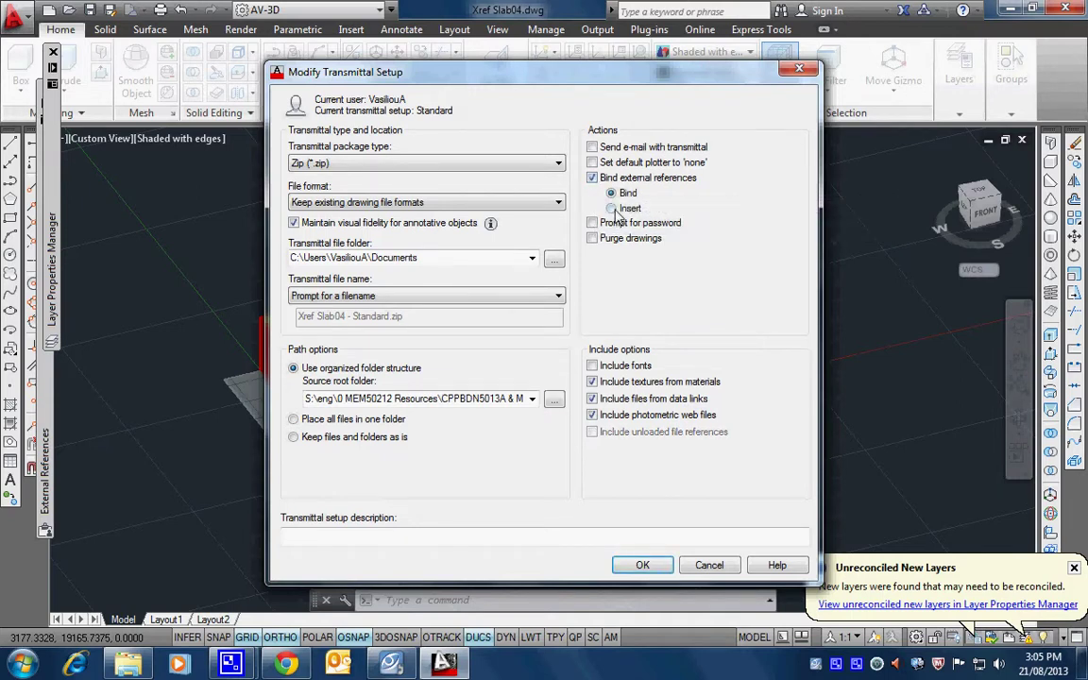
left_click(592, 179)
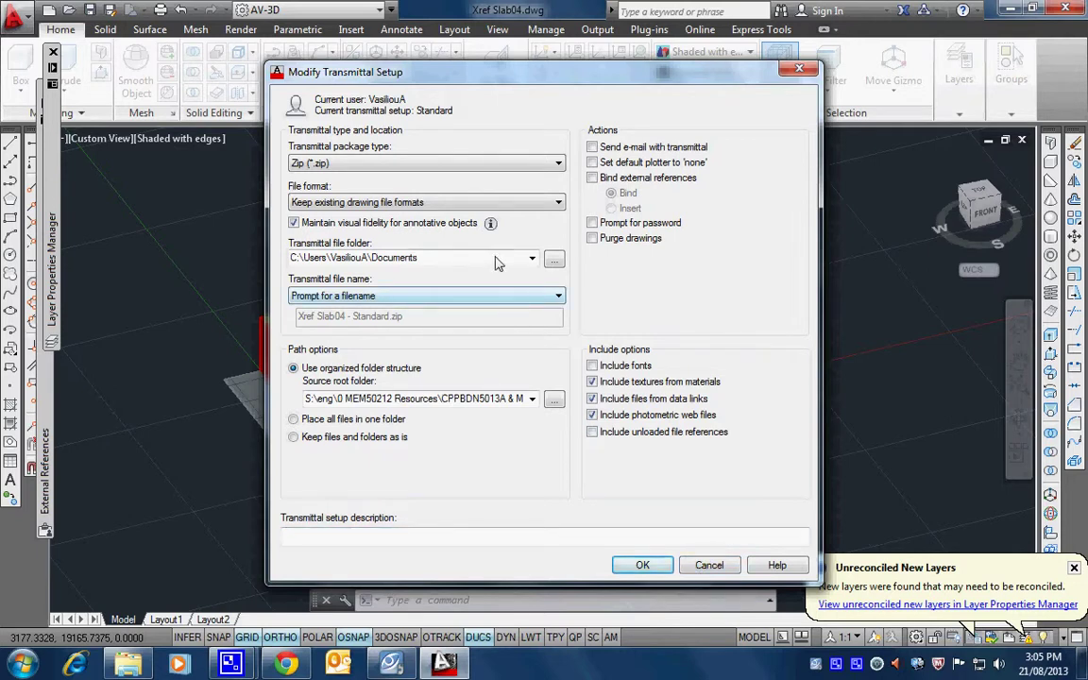
left_click(547, 204)
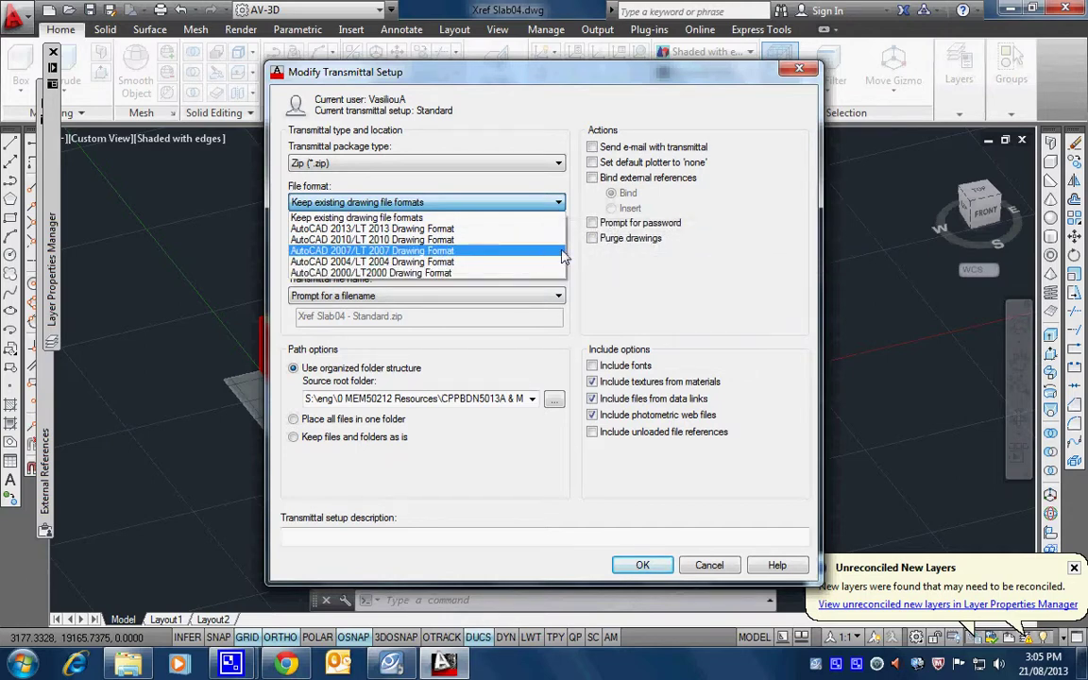
left_click(601, 233)
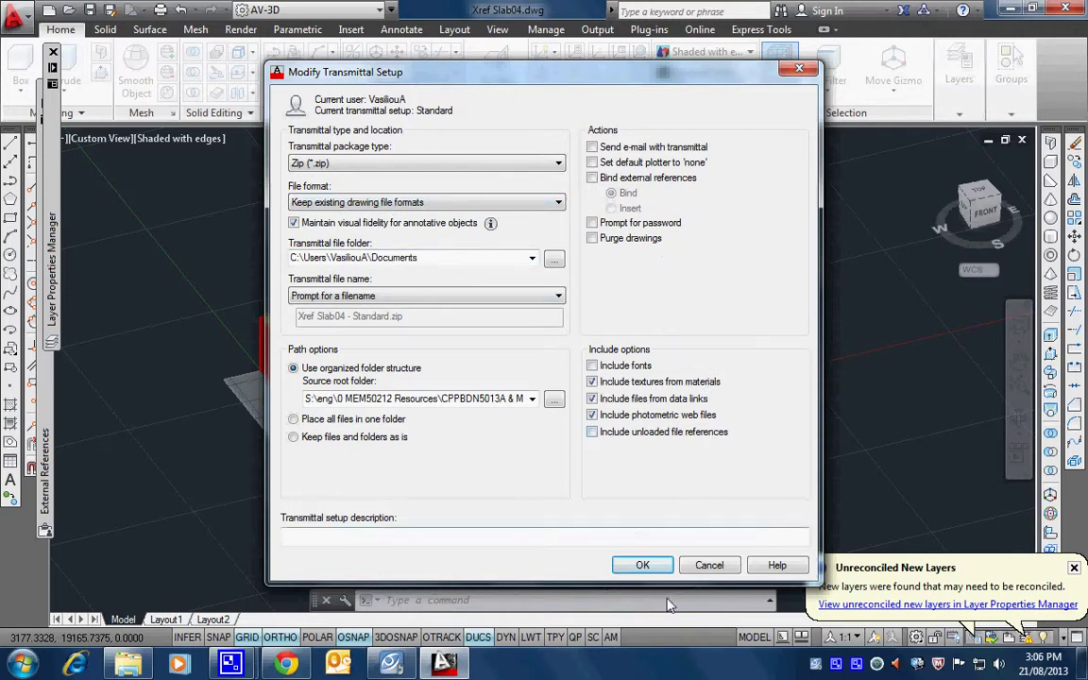
left_click(710, 565)
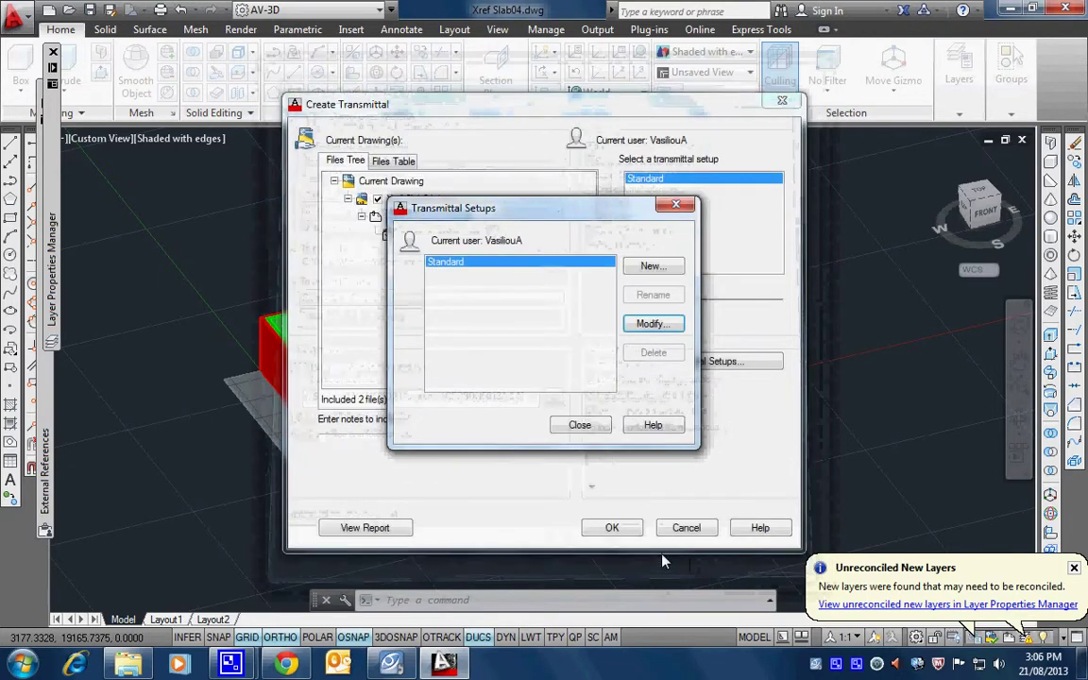
Add Andreas.dwfx from My Documents to the package (3 files, 1204KB) and create the transmittal.
left_click(581, 426)
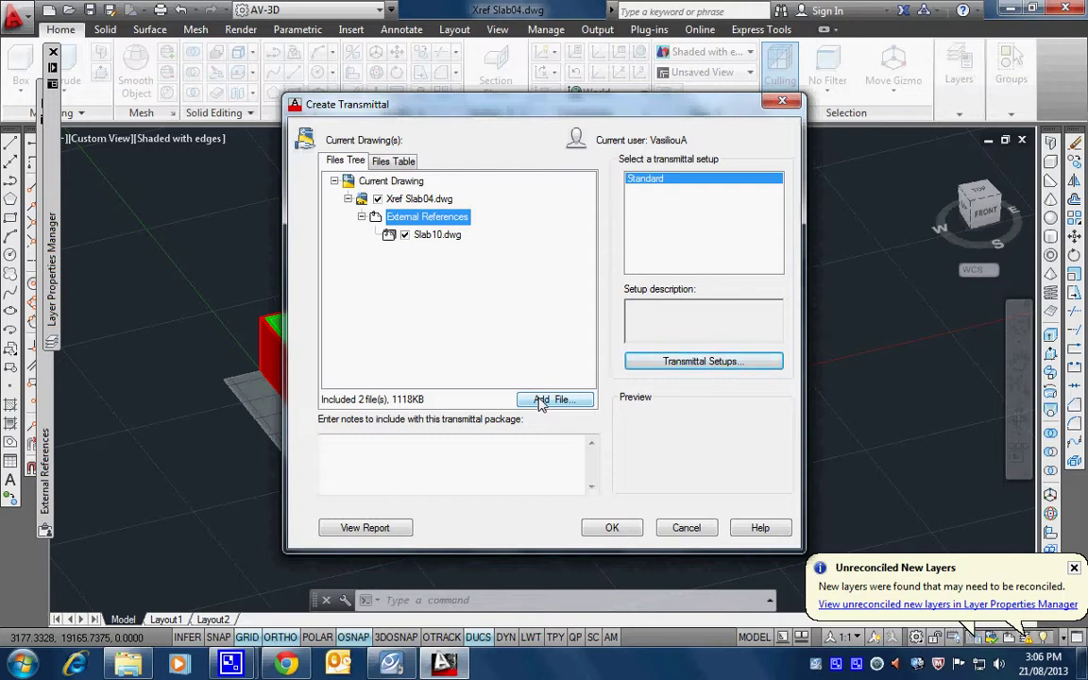
left_click(382, 448)
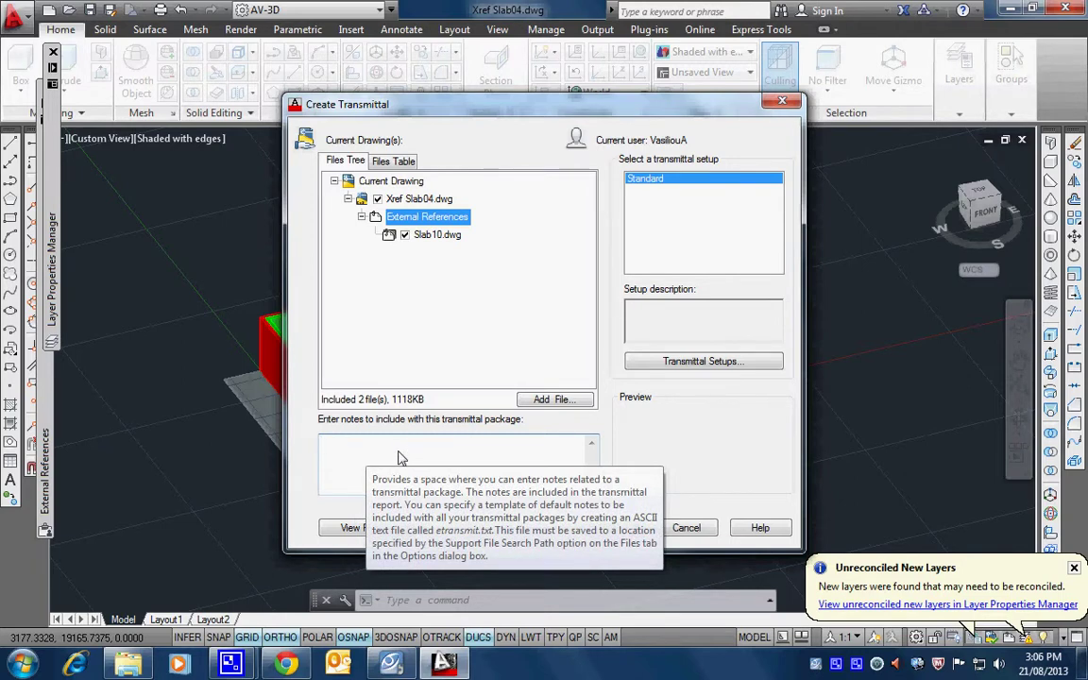
left_click(557, 401)
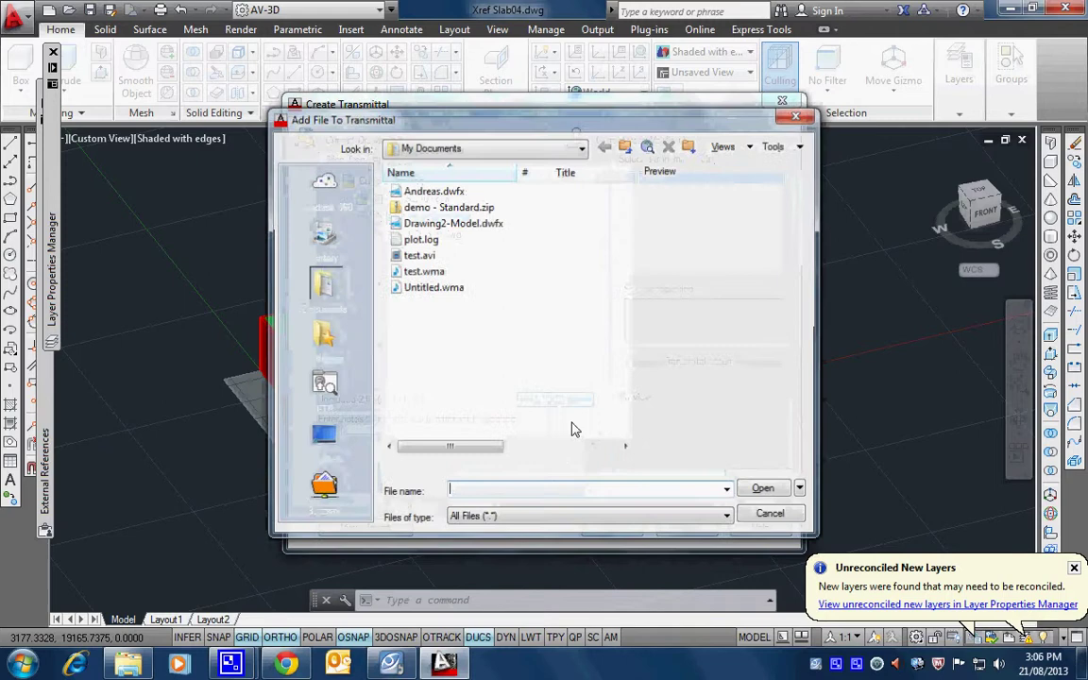
left_click(433, 190)
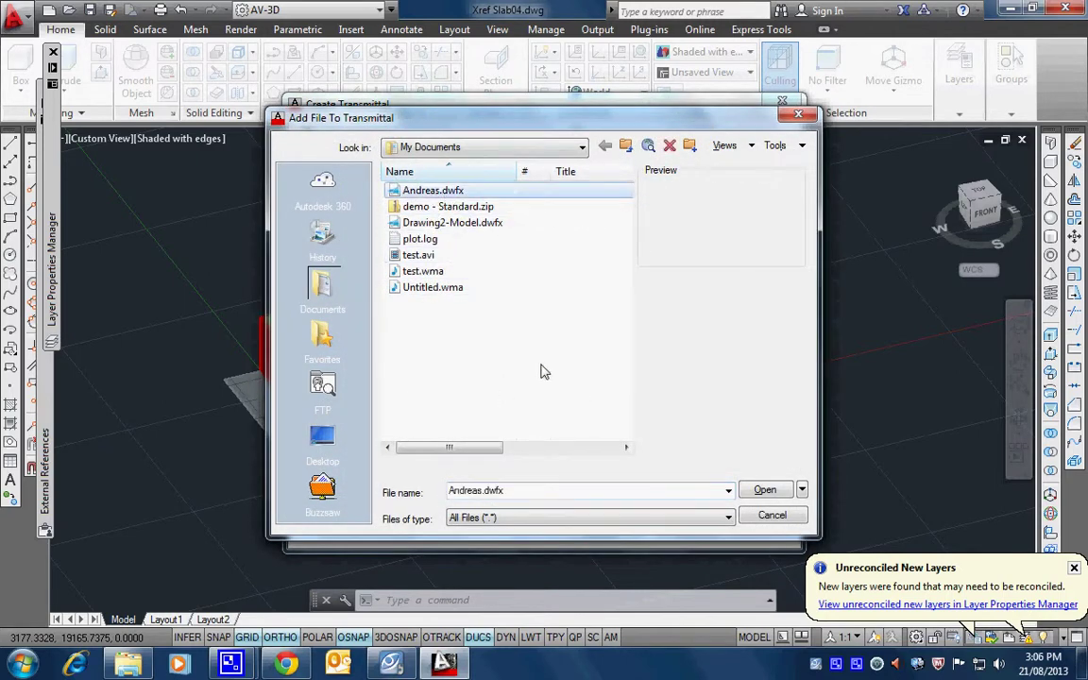
left_click(751, 493)
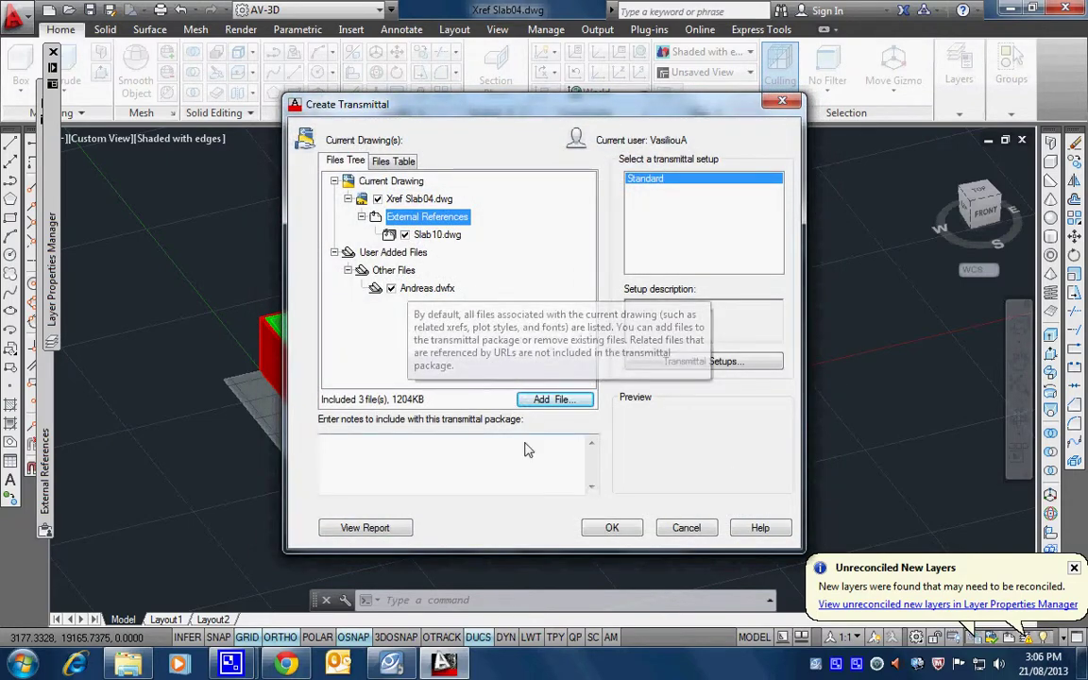
left_click(619, 533)
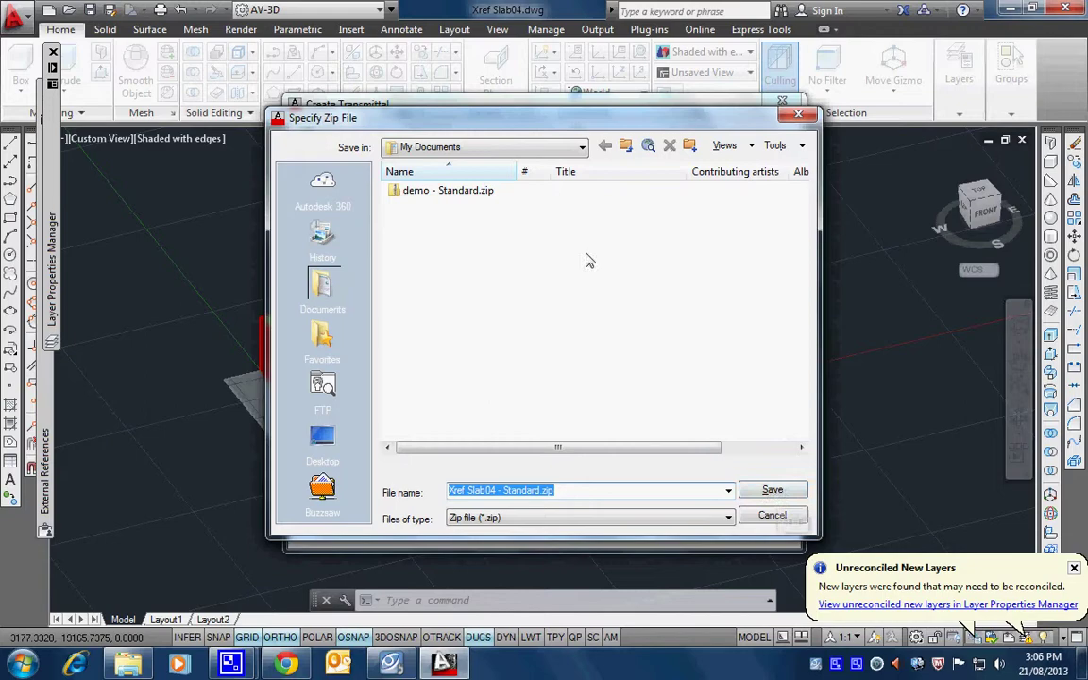
Save the package under the default name Xref Slab04 - Standard.zip.
left_click(770, 490)
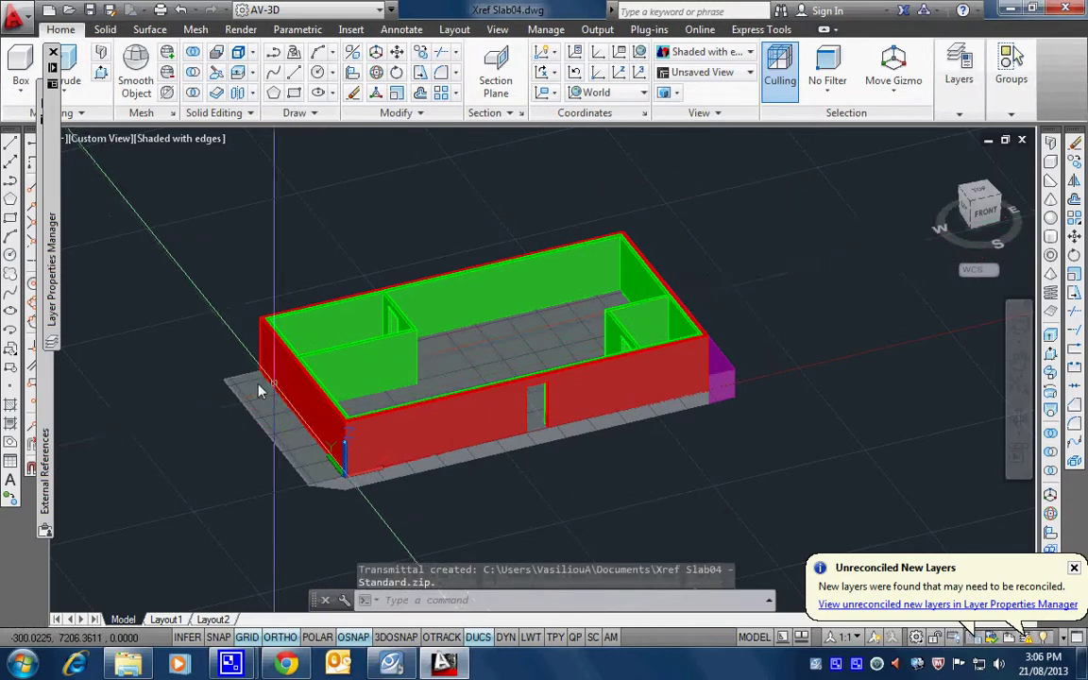
Open Xref Slab04 - Standard.zip from Documents and view its Xref Slab04.txt report in Notepad.
left_click(127, 664)
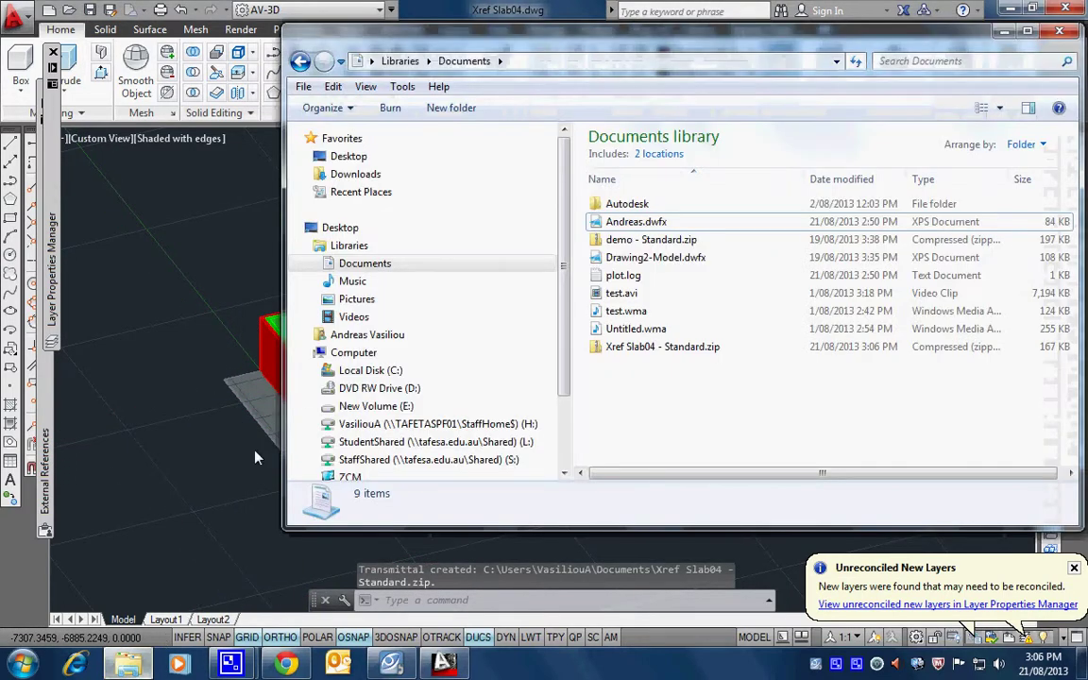
double_click(617, 350)
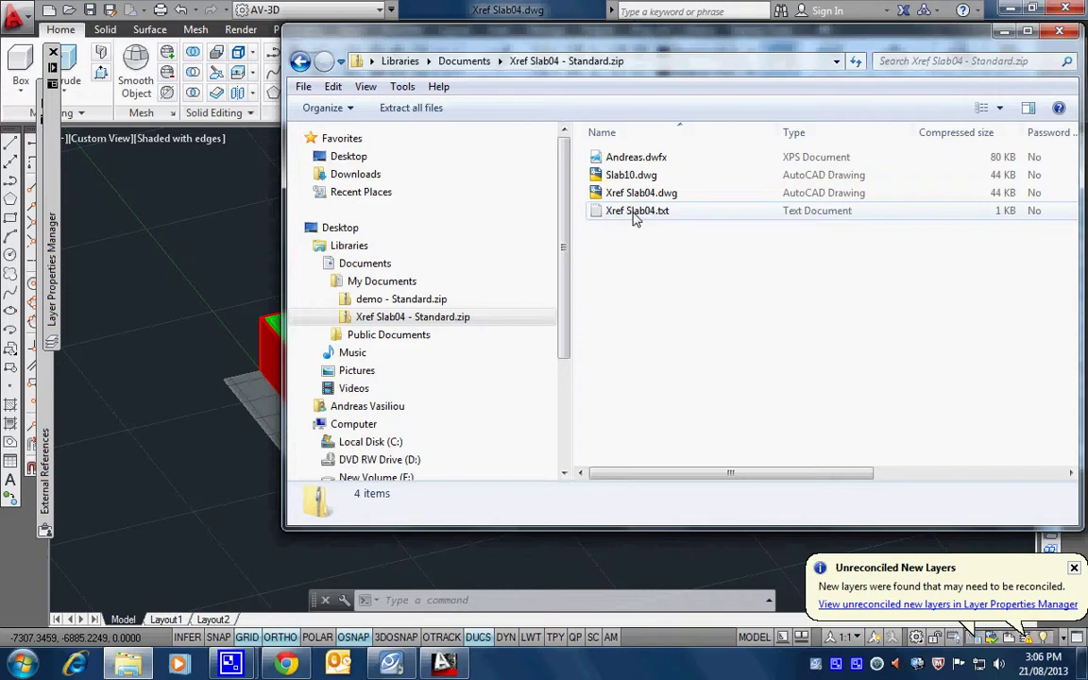
left_click(635, 216)
double_click(636, 217)
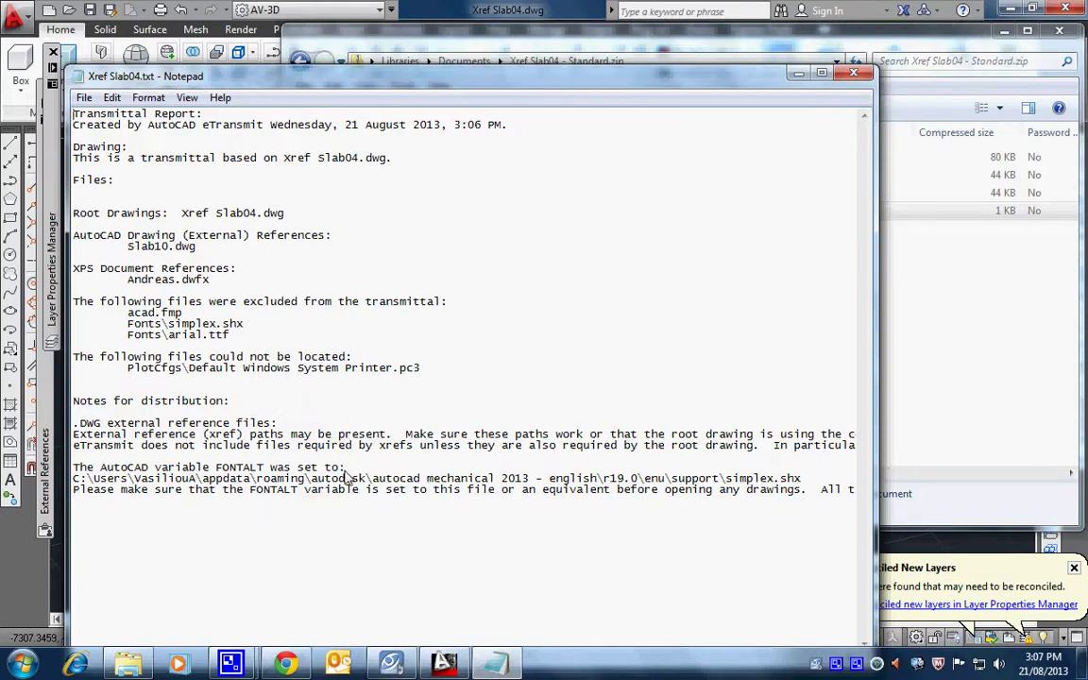
Close the Notepad report and the Explorer window listing the zip's four files.
left_click(854, 74)
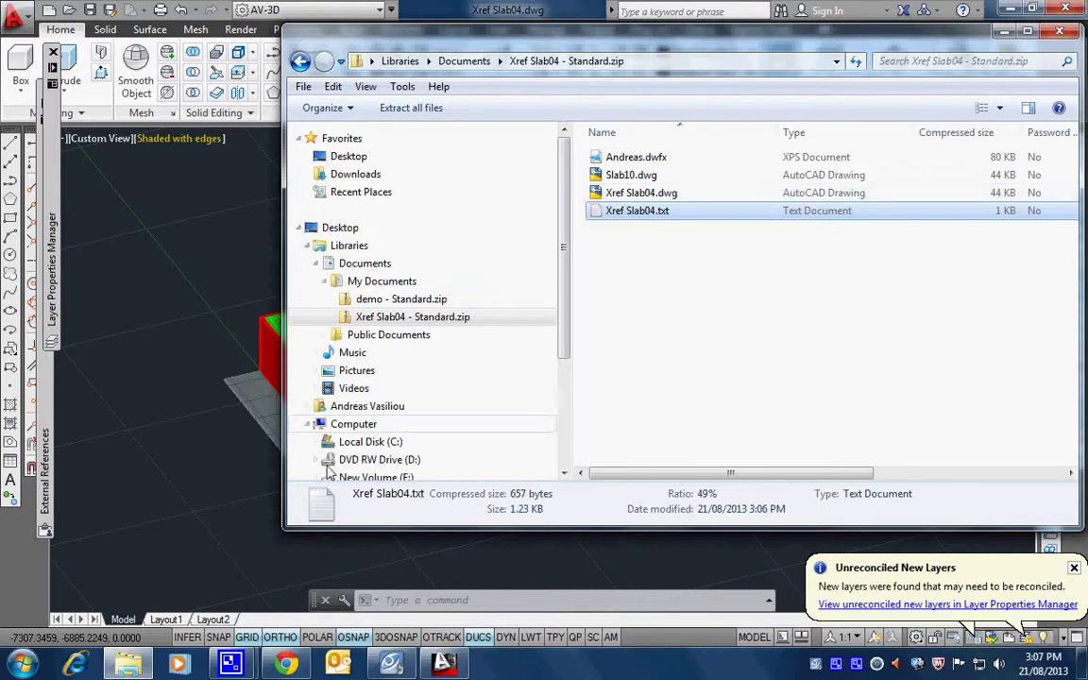
left_click(912, 11)
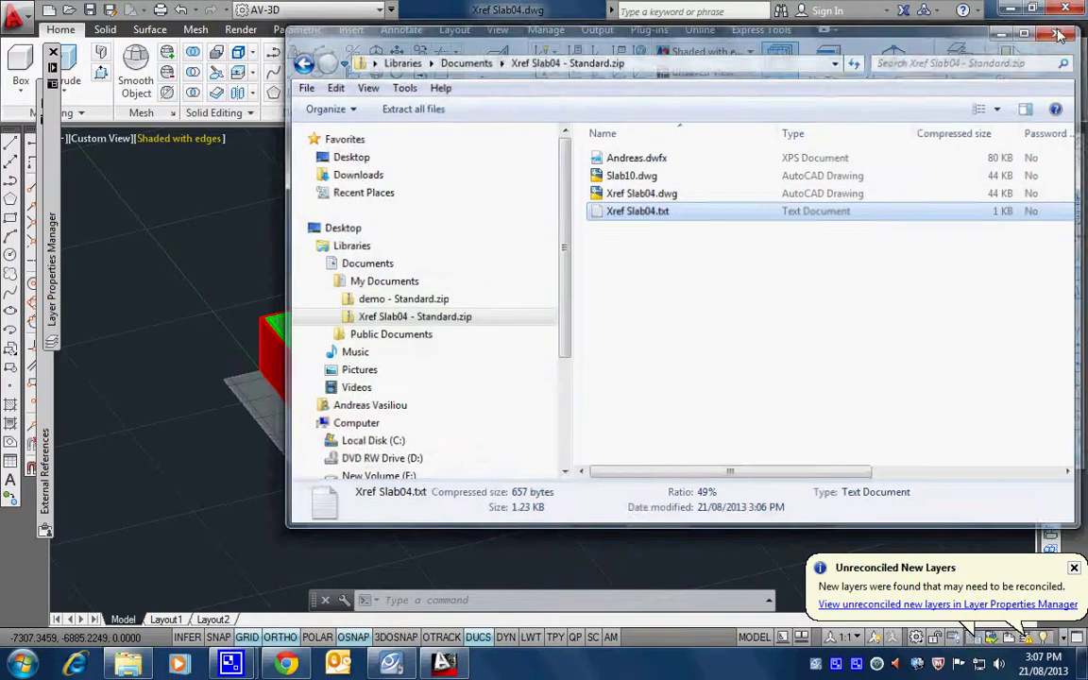